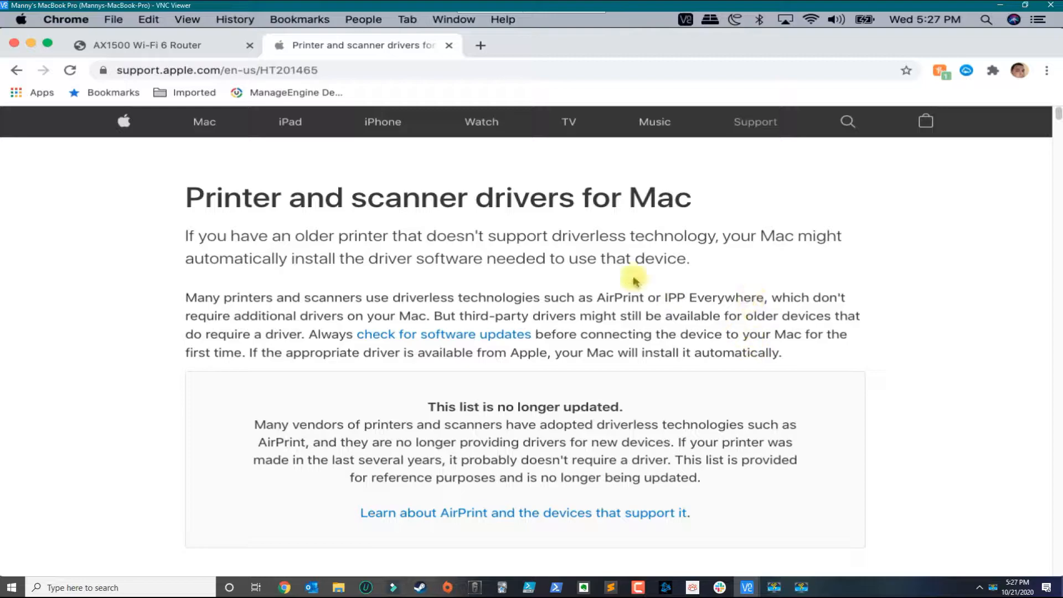
Open the Printers & Scanners settings in System Preferences.
click(21, 20)
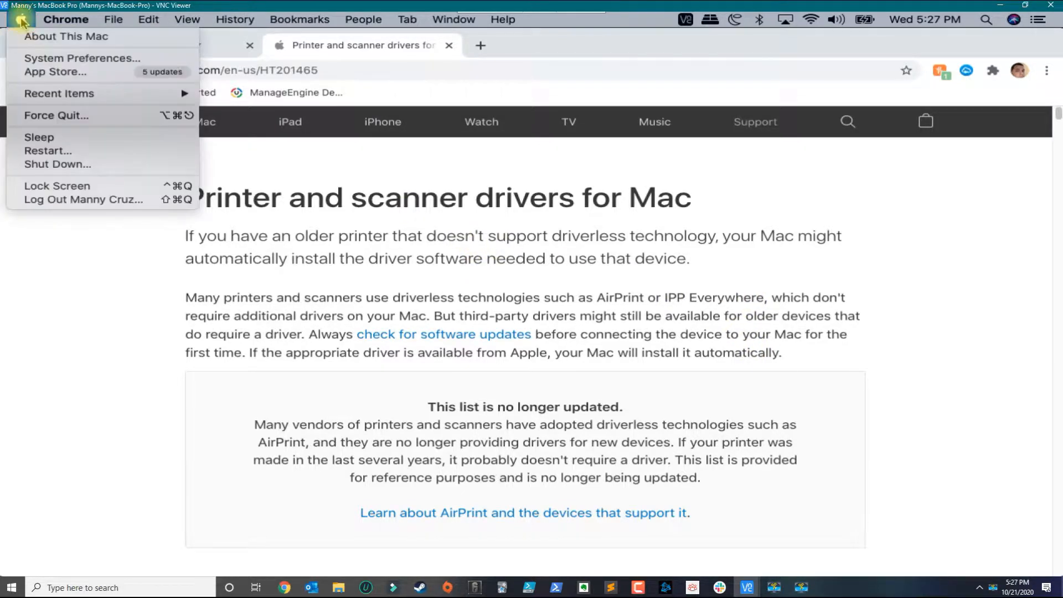
click(56, 58)
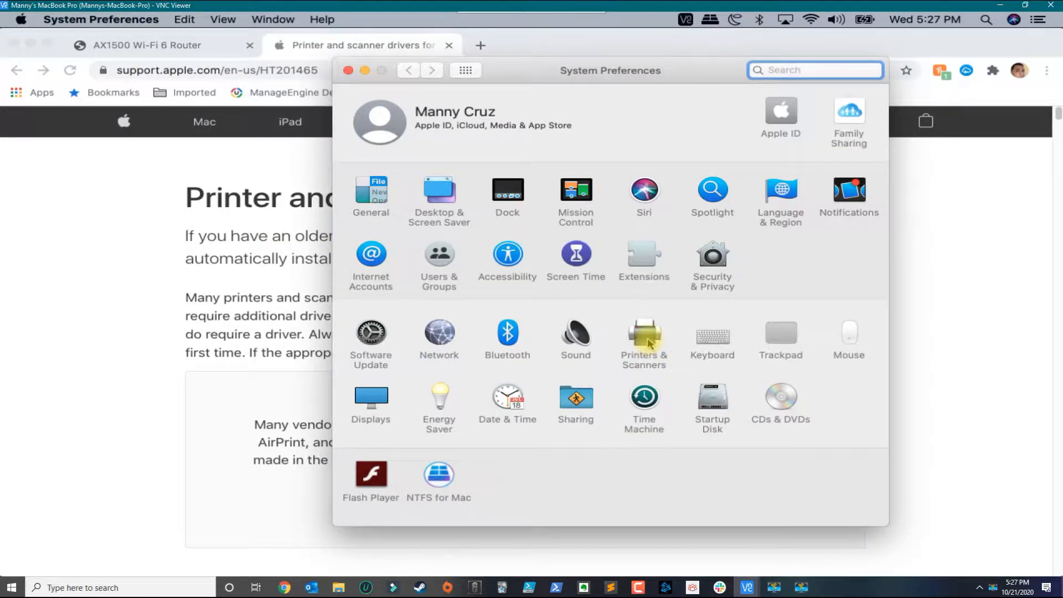
click(647, 342)
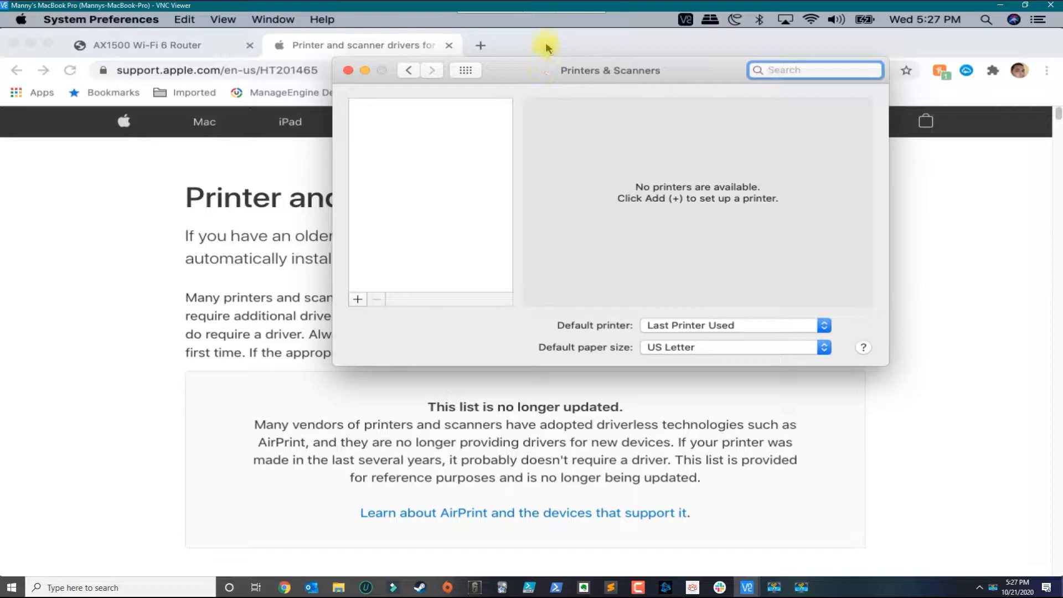
Add the discovered HP ENVY 4500 series Bonjour printer using AirPrint, and select it in the printer list.
click(359, 322)
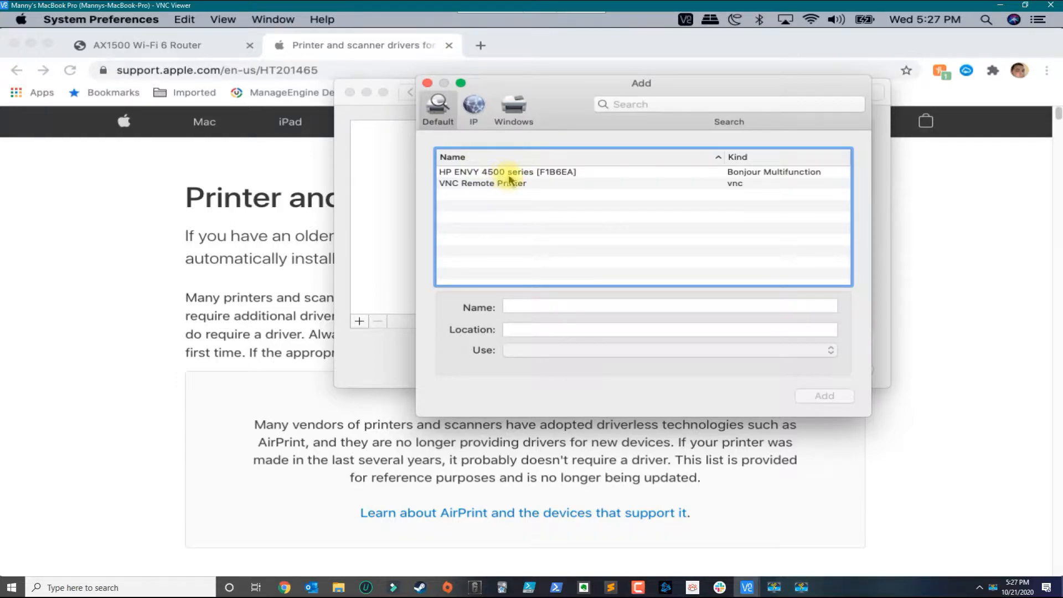
click(471, 173)
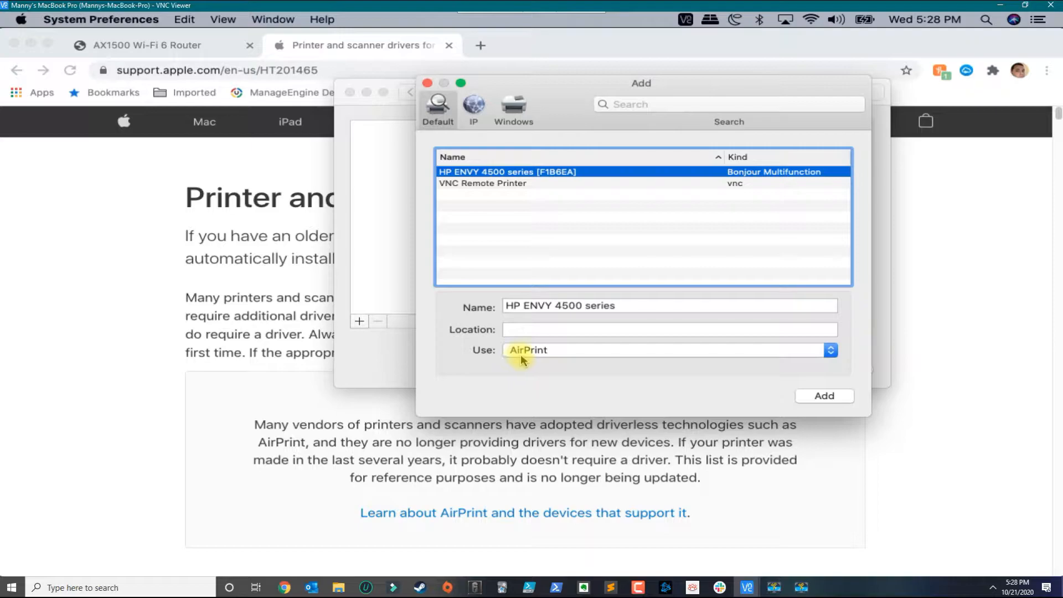
click(804, 396)
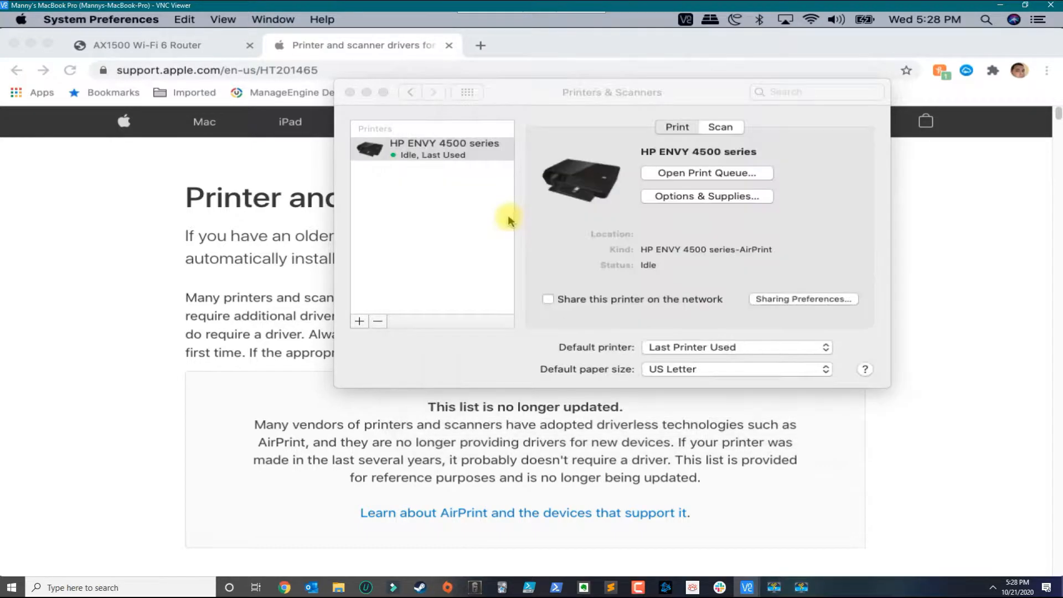
click(456, 150)
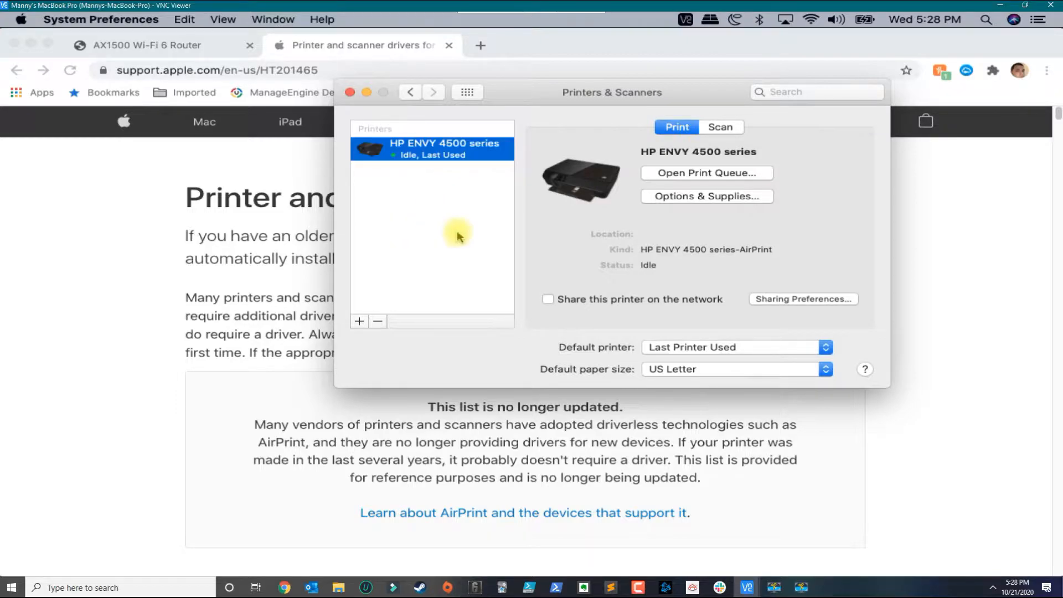
Start adding another printer by IP, with the address 192.168.0.194 and the Internet Printing Protocol - IPP.
click(361, 321)
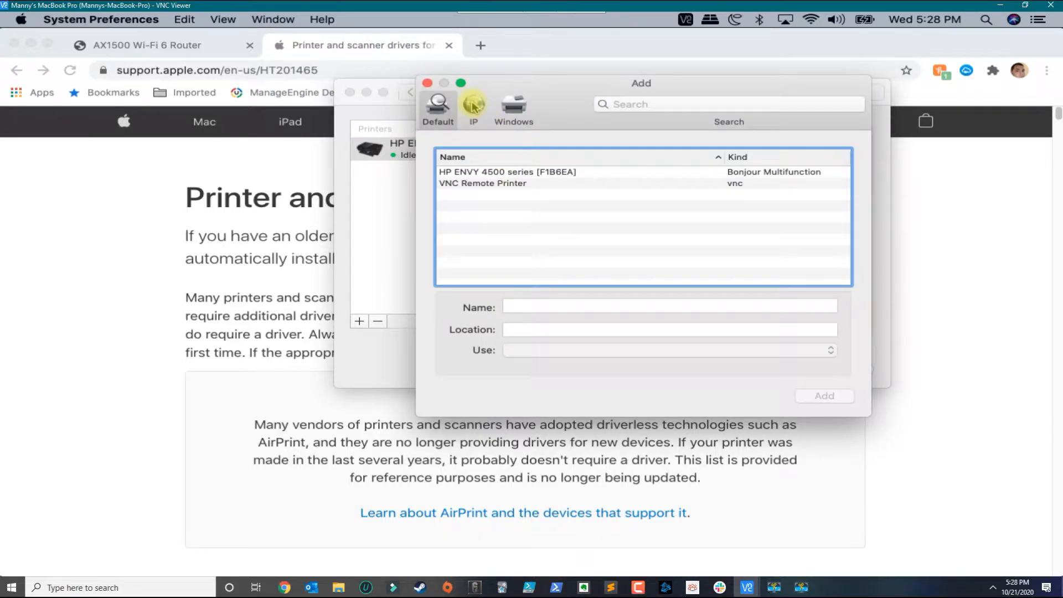
click(473, 105)
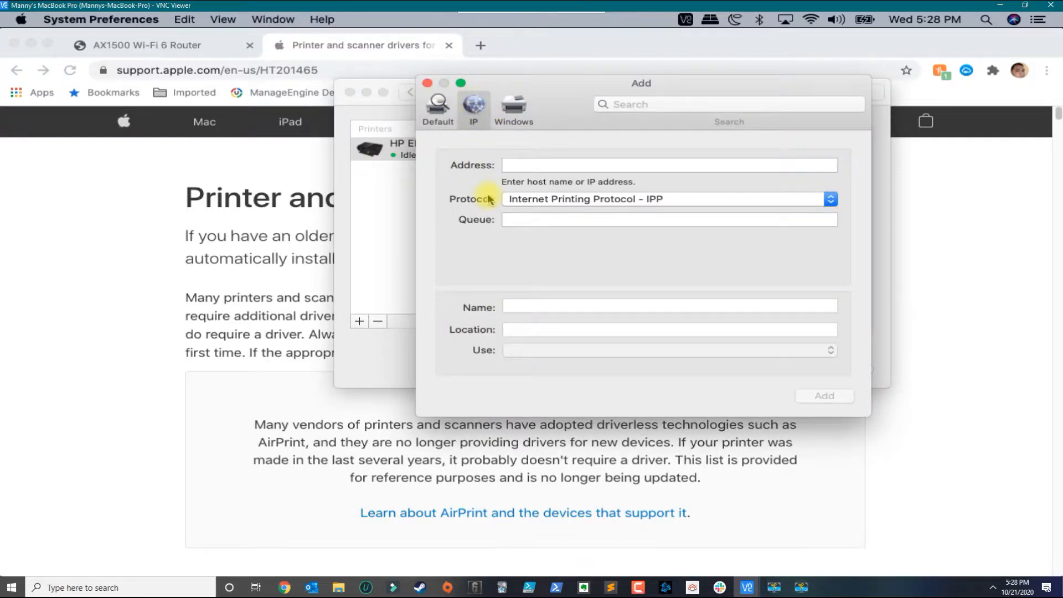
click(553, 162)
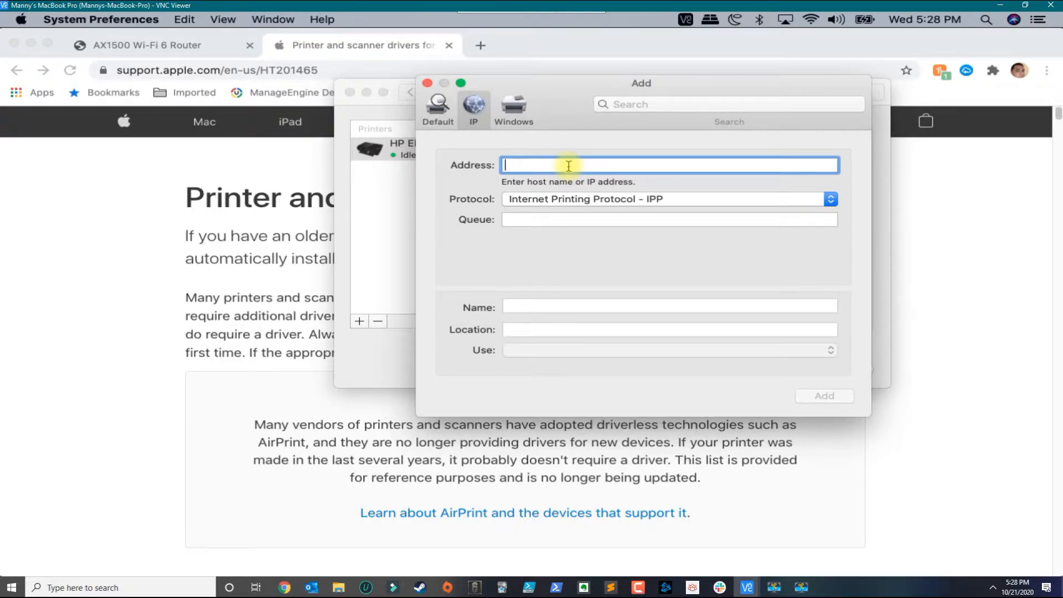
right_click(568, 166)
click(581, 198)
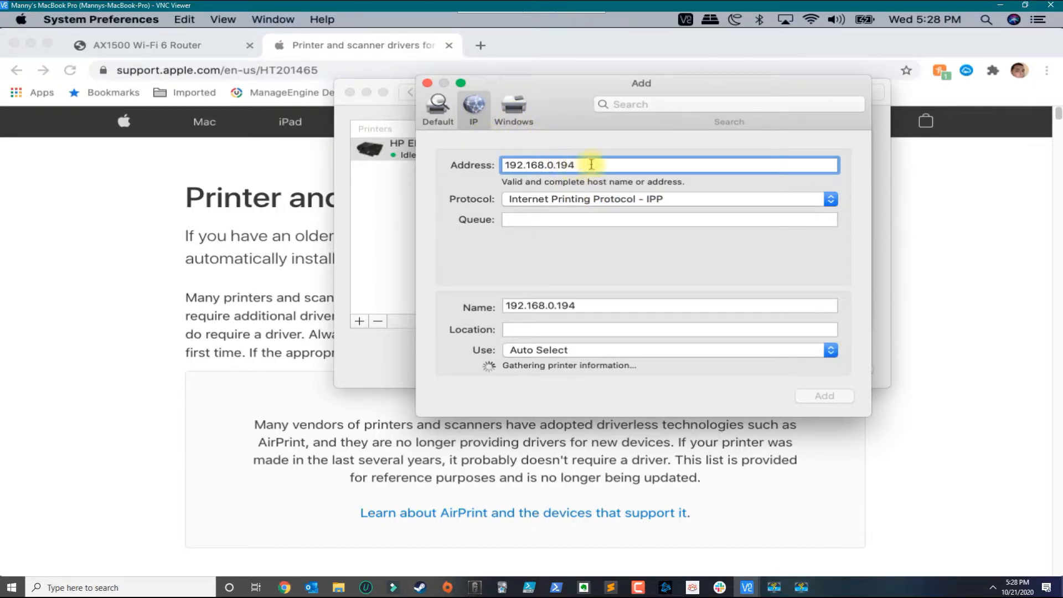
drag(585, 165, 437, 164)
click(528, 198)
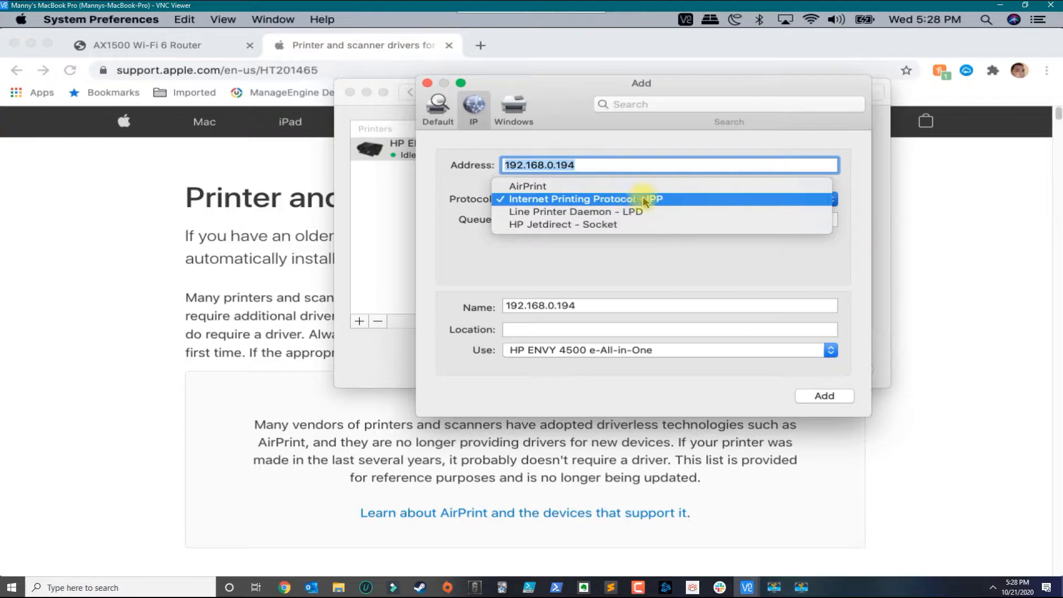
click(680, 199)
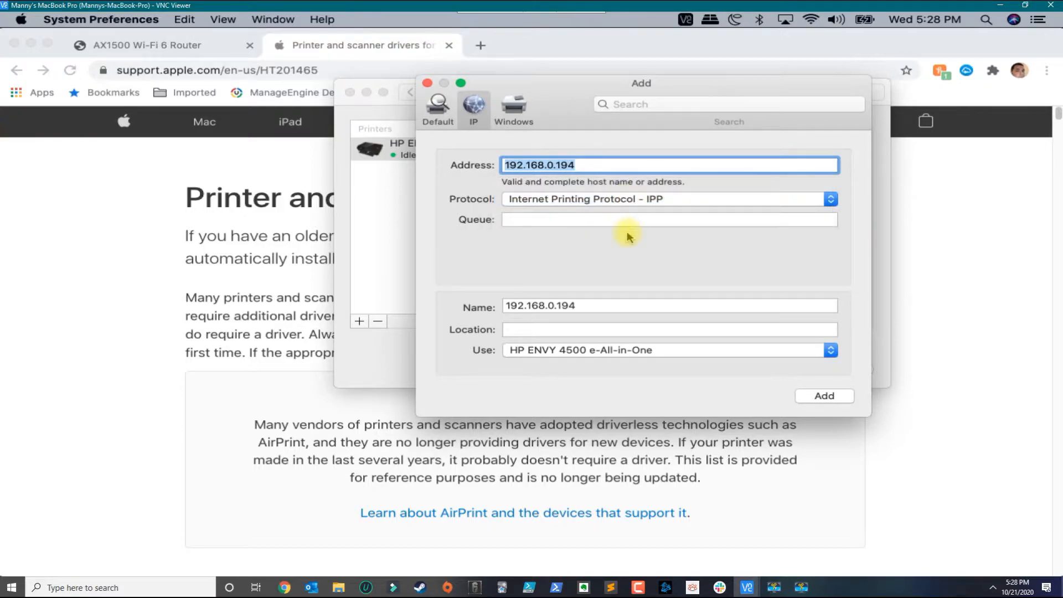
Name the new IP printer "HP Printer".
click(581, 305)
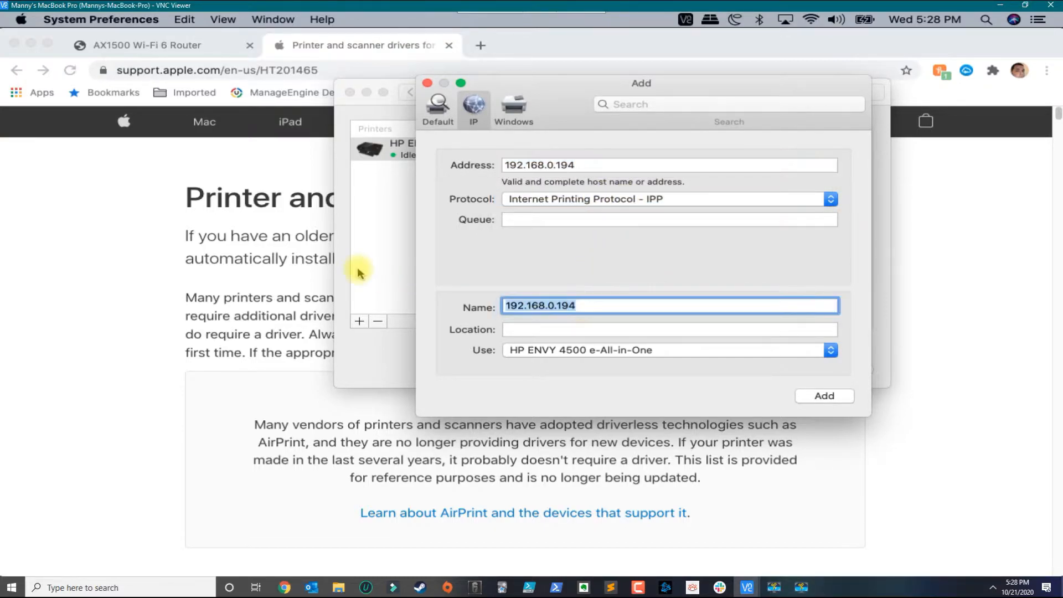
text(hPO)
key(BackSpace)
key(BackSpace)
text(HP Printer)
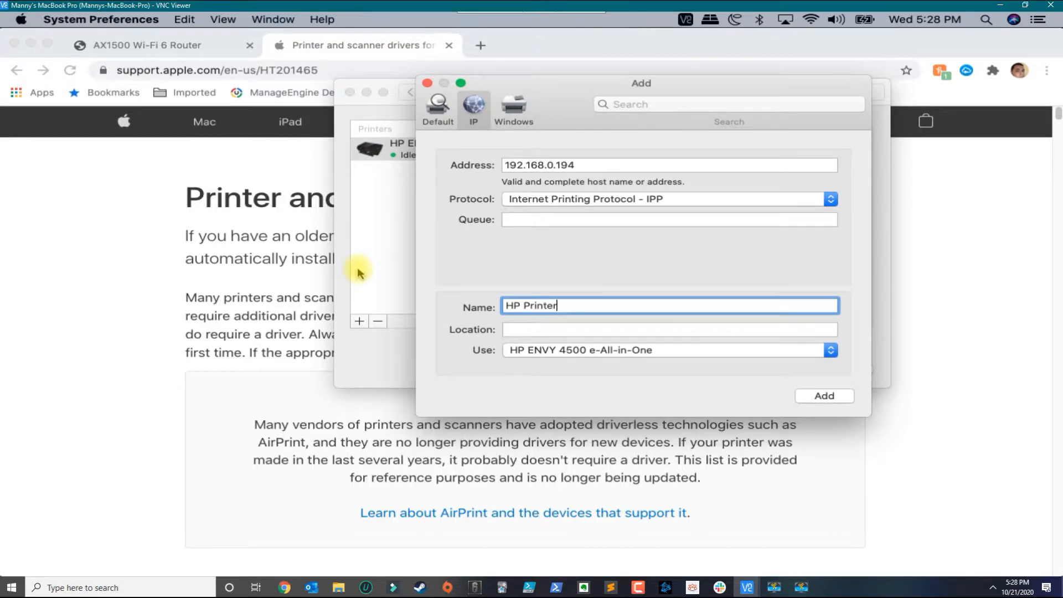
Choose Generic PCL Printer as the IP printer's driver and finish adding it with the duplexer option off.
click(550, 350)
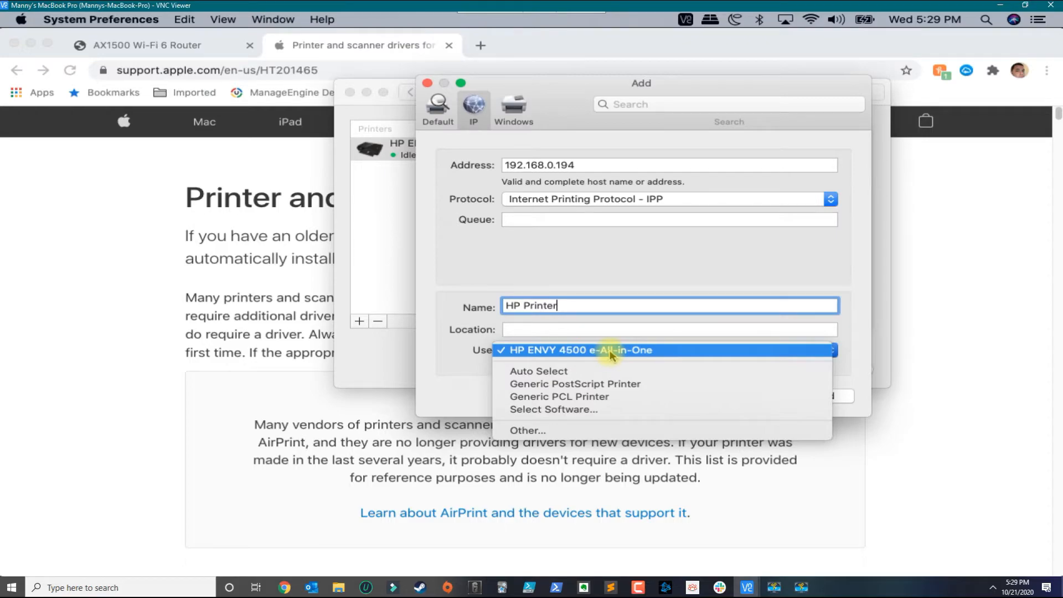
click(595, 384)
click(581, 352)
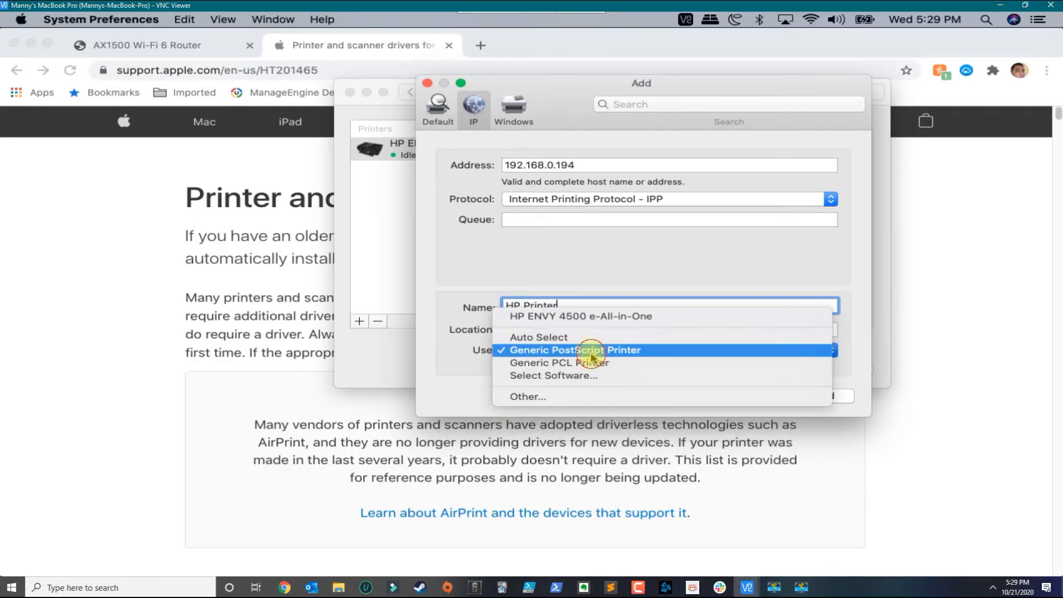
click(581, 363)
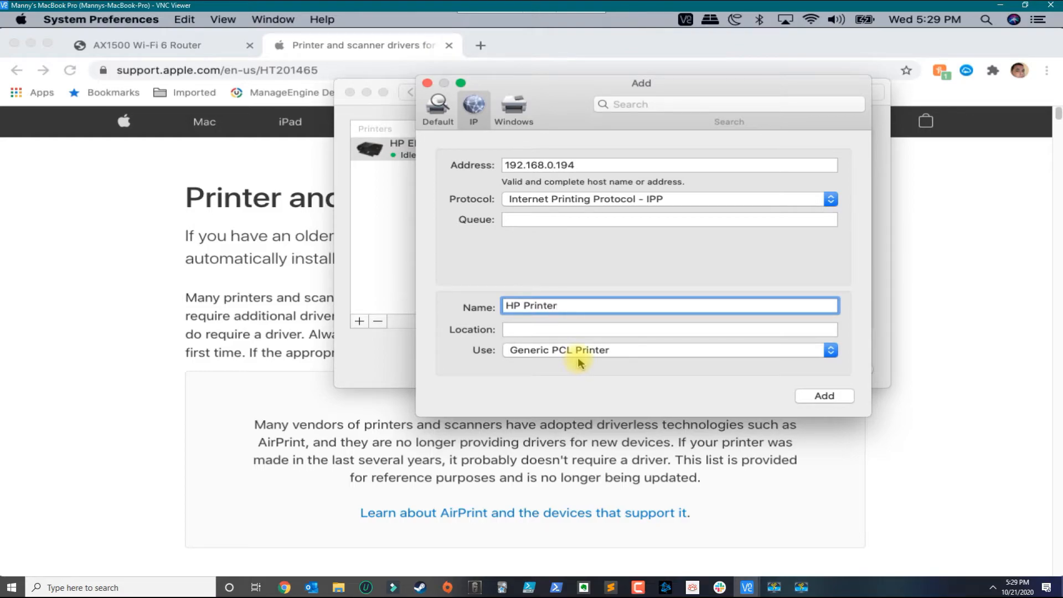
drag(588, 165, 480, 157)
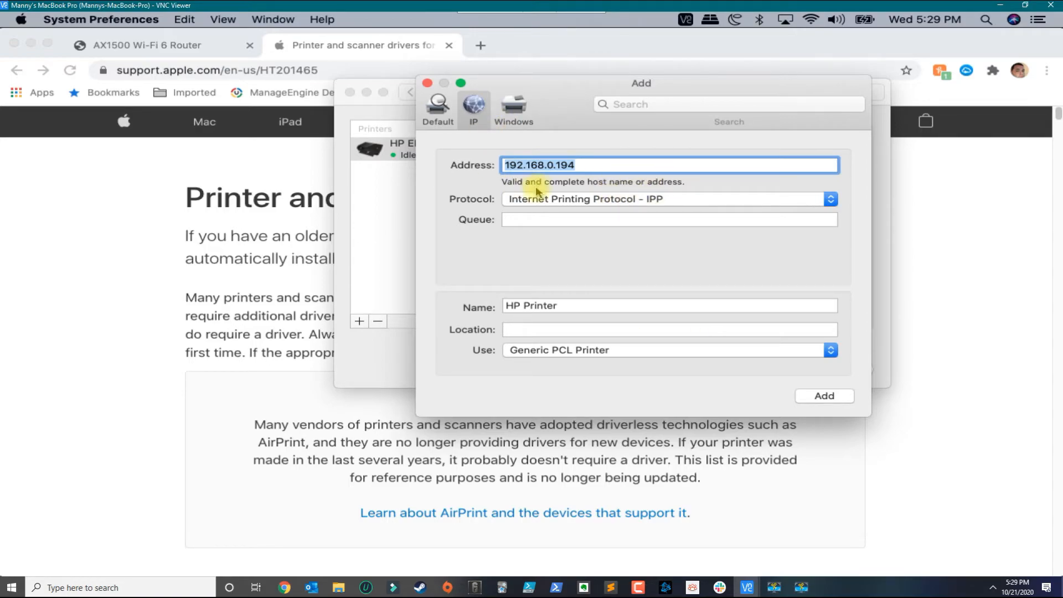
click(823, 396)
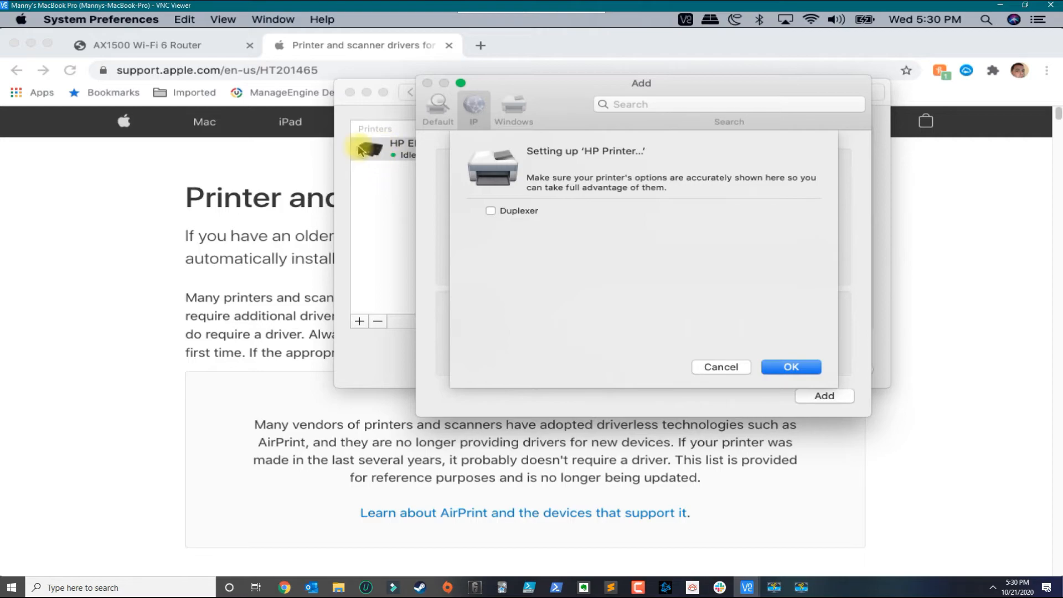
click(793, 368)
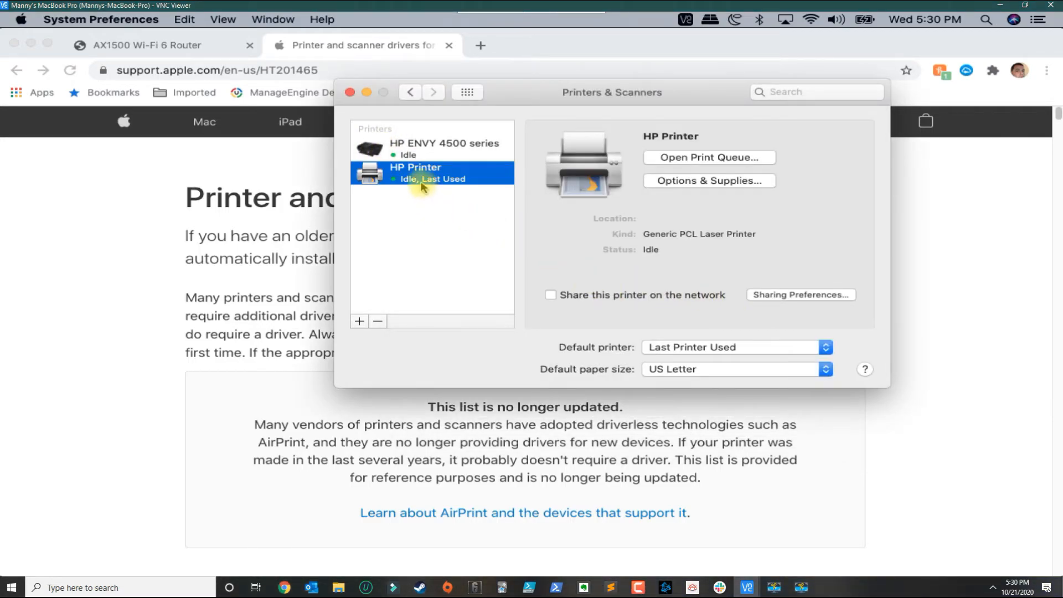
View the print queue of the HP ENVY 4500 series printer, and close it.
click(426, 146)
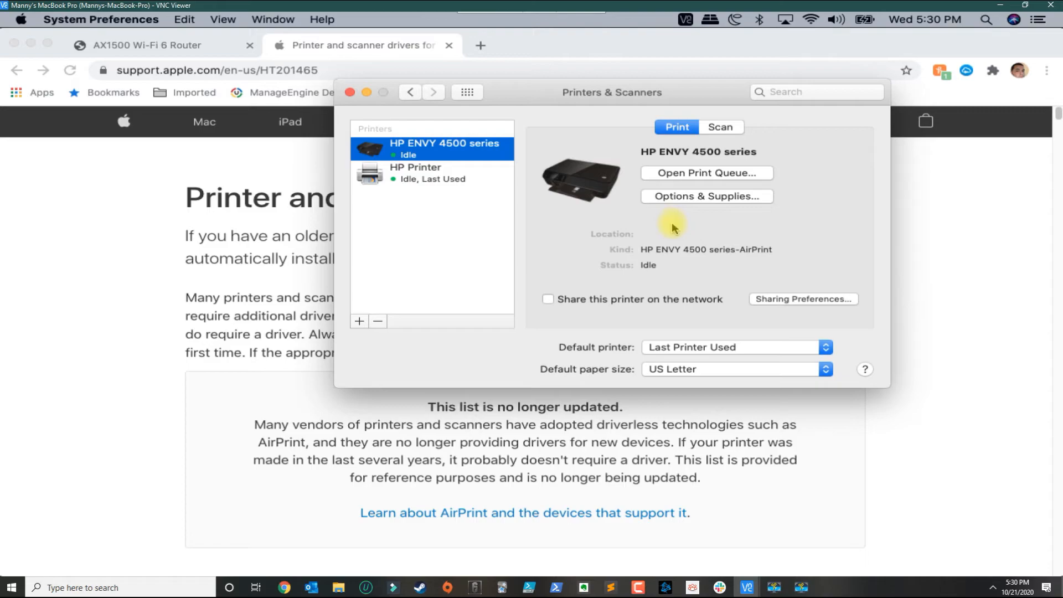
click(695, 174)
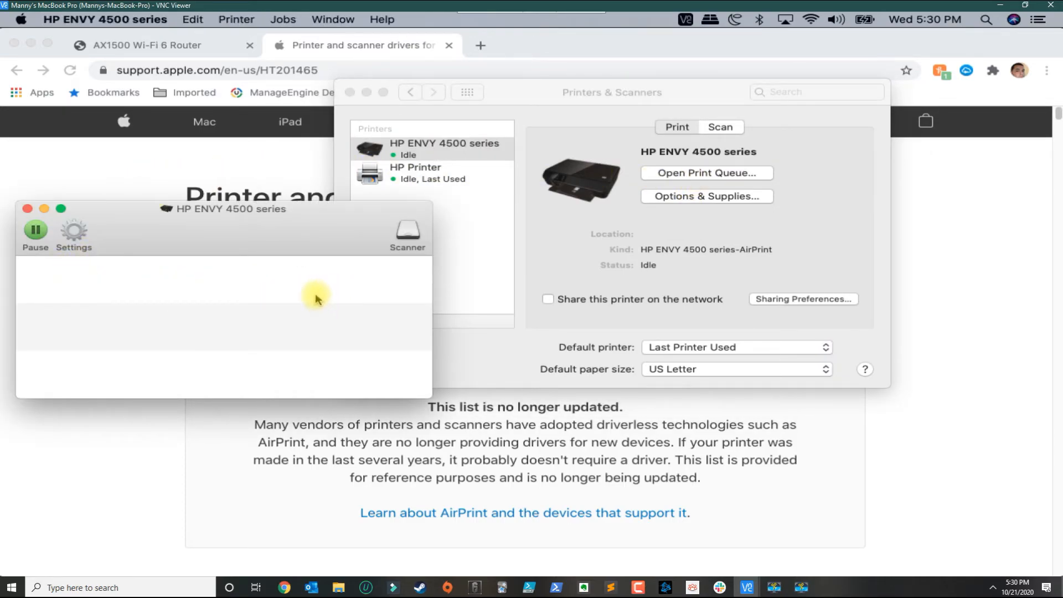
click(31, 210)
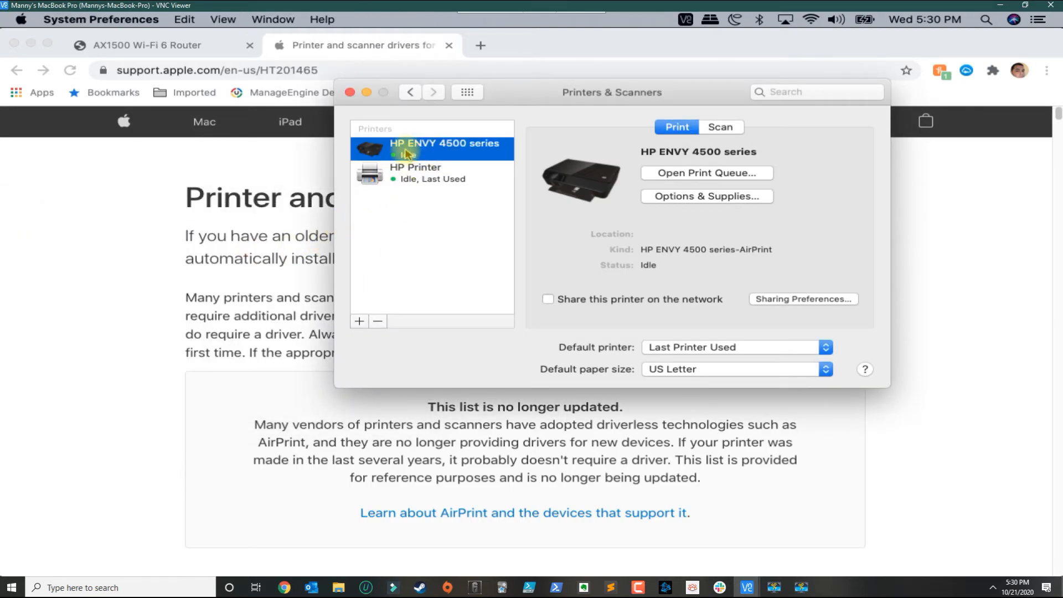
Delete both the HP ENVY 4500 series and HP Printer entries from the printer list.
click(377, 321)
click(711, 186)
click(378, 321)
click(755, 179)
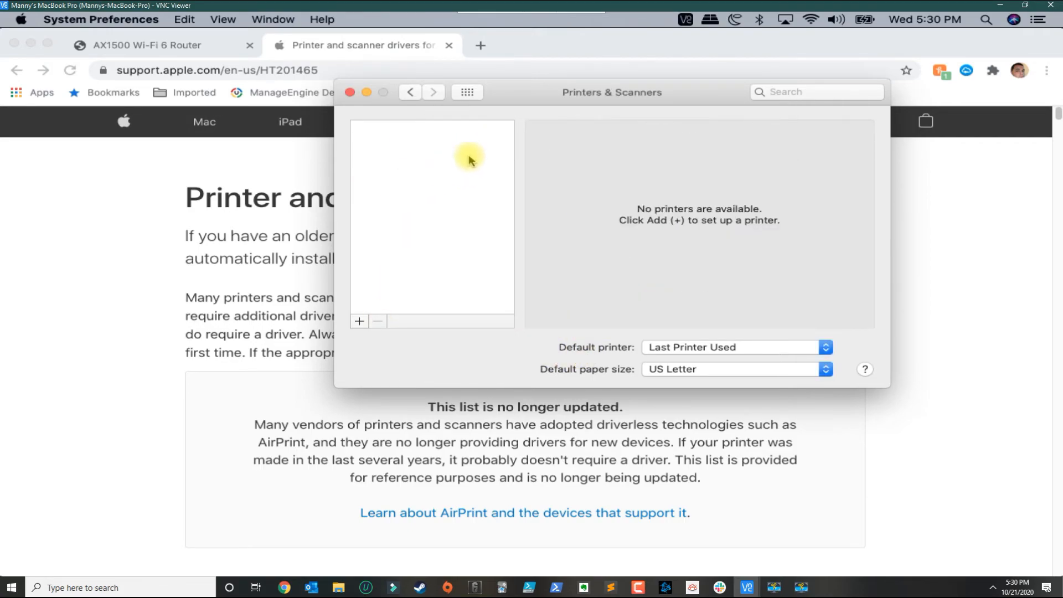